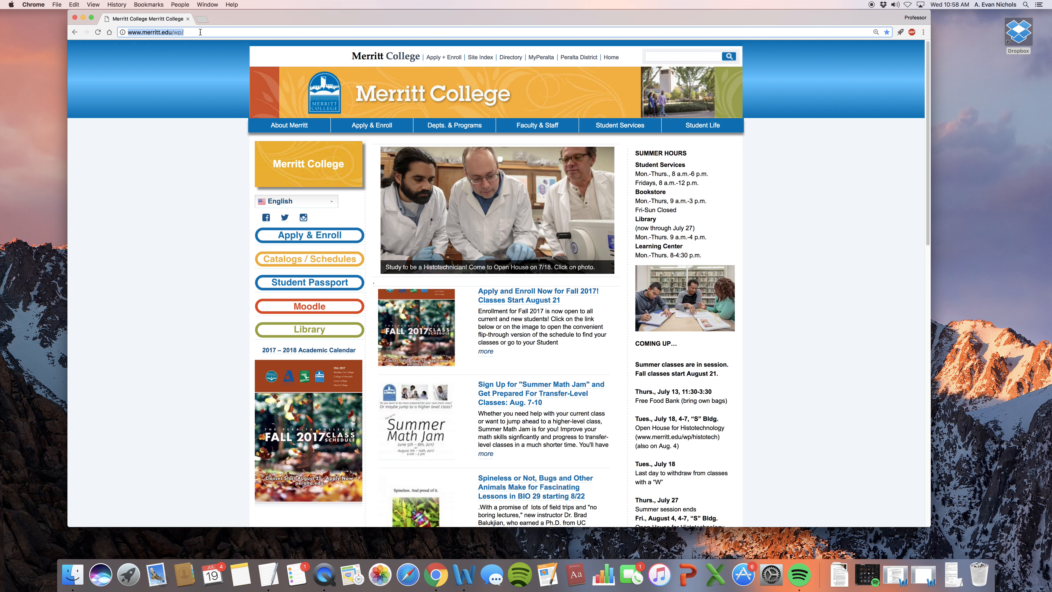
Step: Go to gmail from Chrome's address bar to reach the Google account chooser
{"action": "type", "text": "gmail"}
{"action": "key", "text": "Return"}
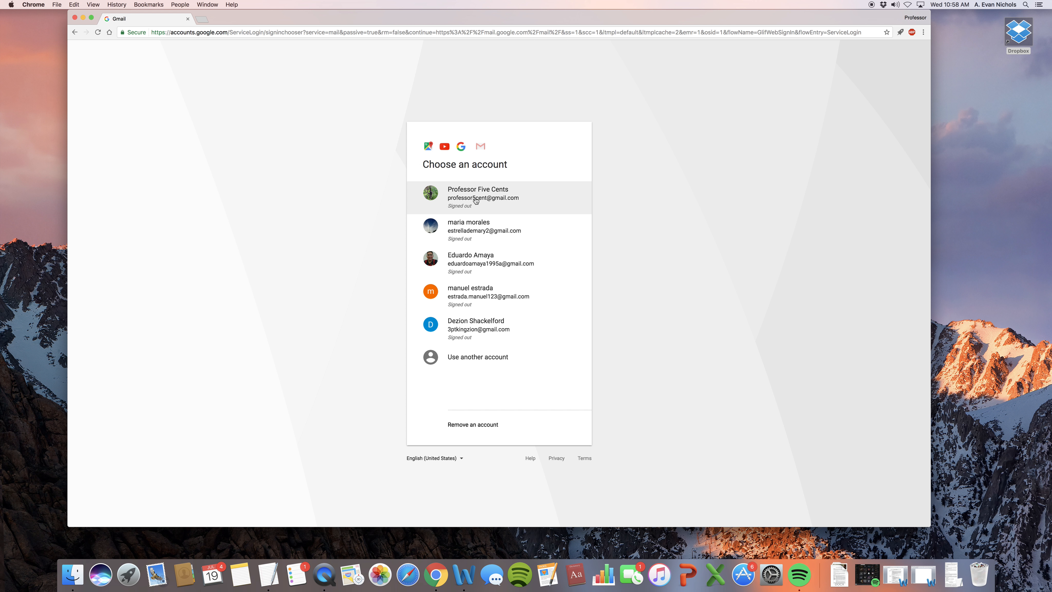
Step: Choose the professor's account and sign in with its password
{"action": "left_click", "coordinate": [474, 200]}
{"action": "type", "text": "••"}
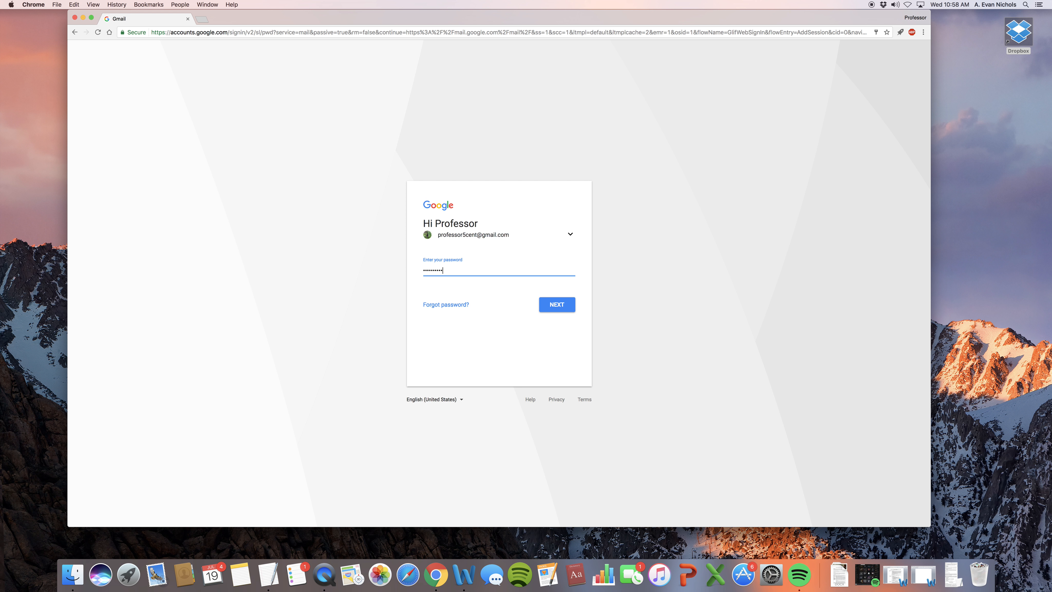
{"action": "type", "text": "••••••••"}
{"action": "key", "text": "Return"}
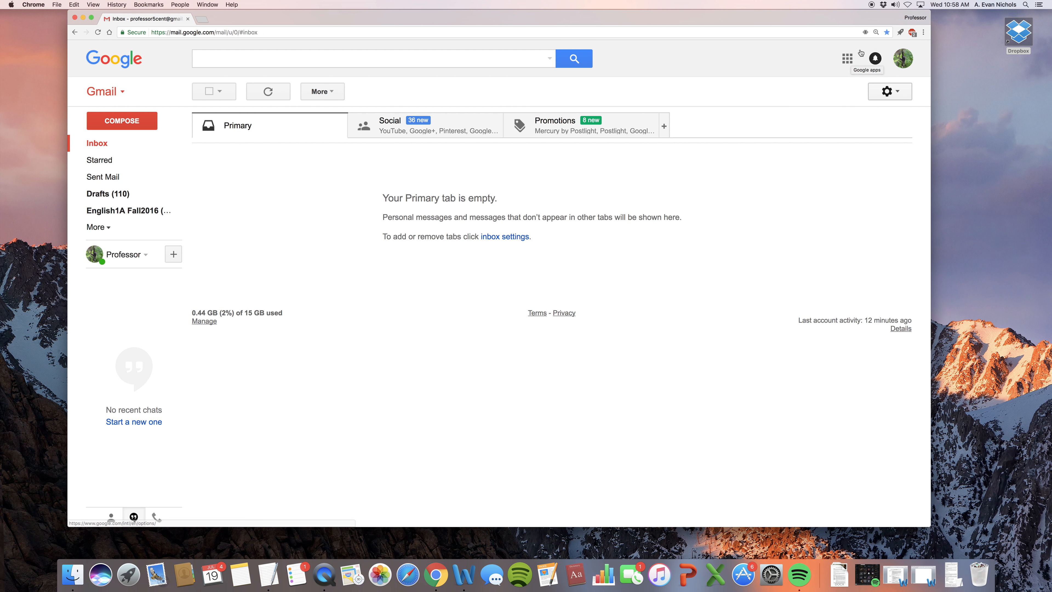
Step: Open Google Drive from the Google apps grid
{"action": "left_click", "coordinate": [849, 60]}
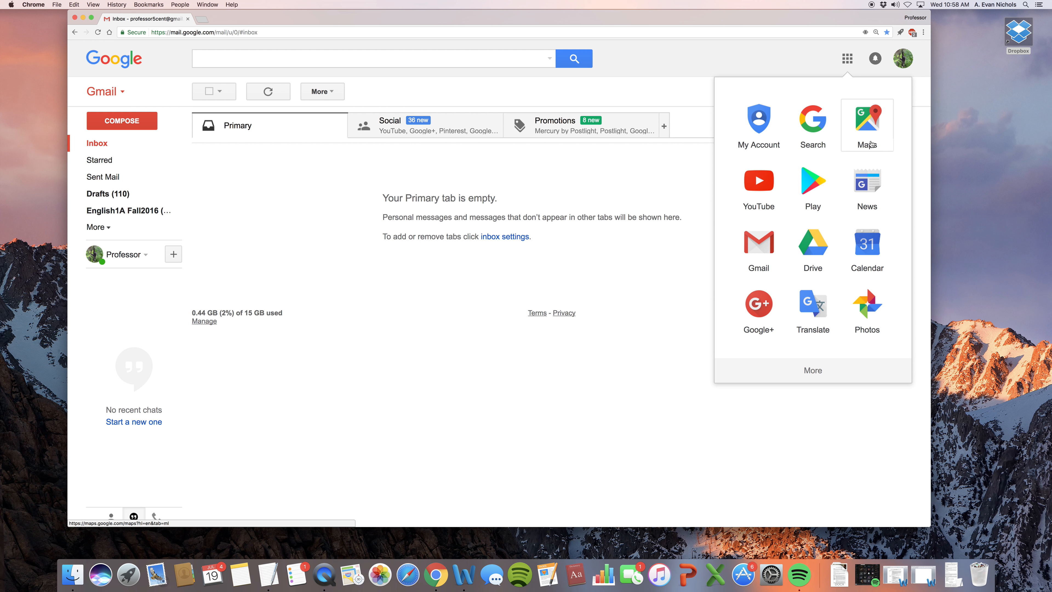
{"action": "left_click", "coordinate": [812, 253]}
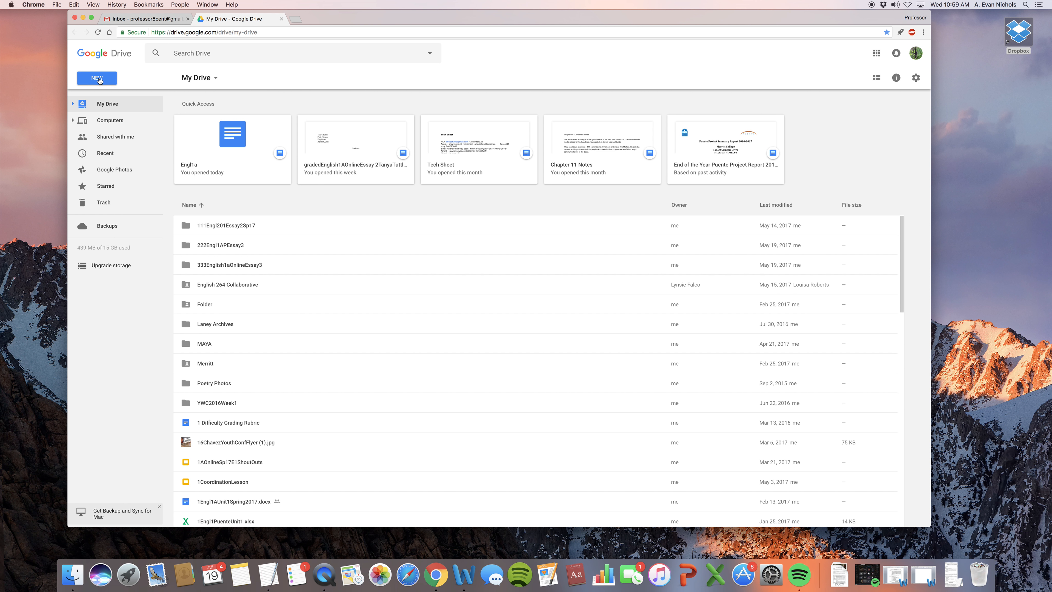
Step: Create a blank Google Docs document from Drive's New menu
{"action": "left_click", "coordinate": [100, 81]}
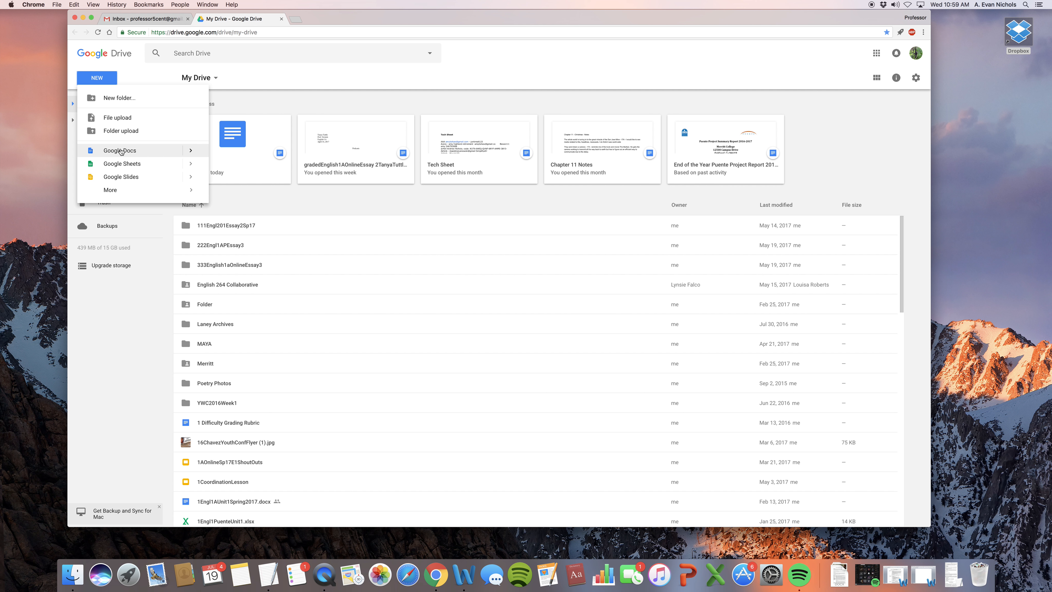
{"action": "left_click", "coordinate": [120, 151]}
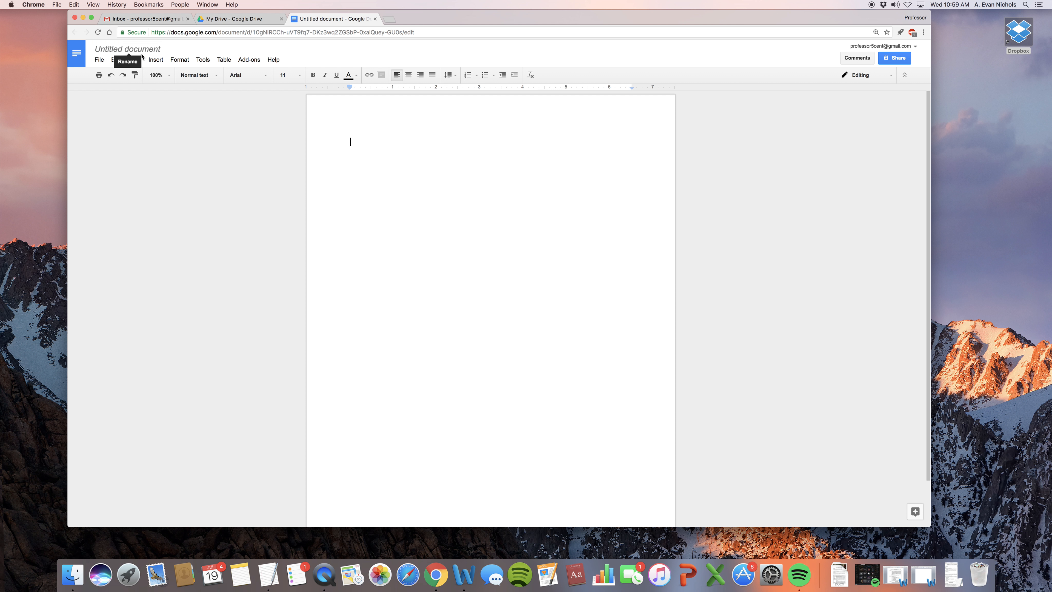
Step: Retitle the document Engl1a7777777Practice1 followed by the student's name
{"action": "left_click", "coordinate": [162, 50]}
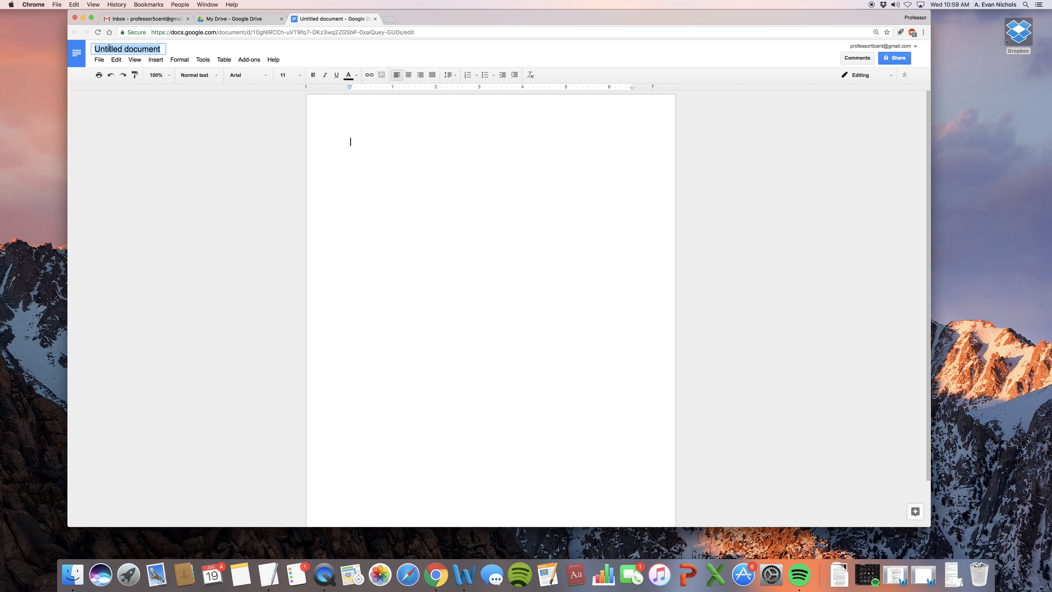
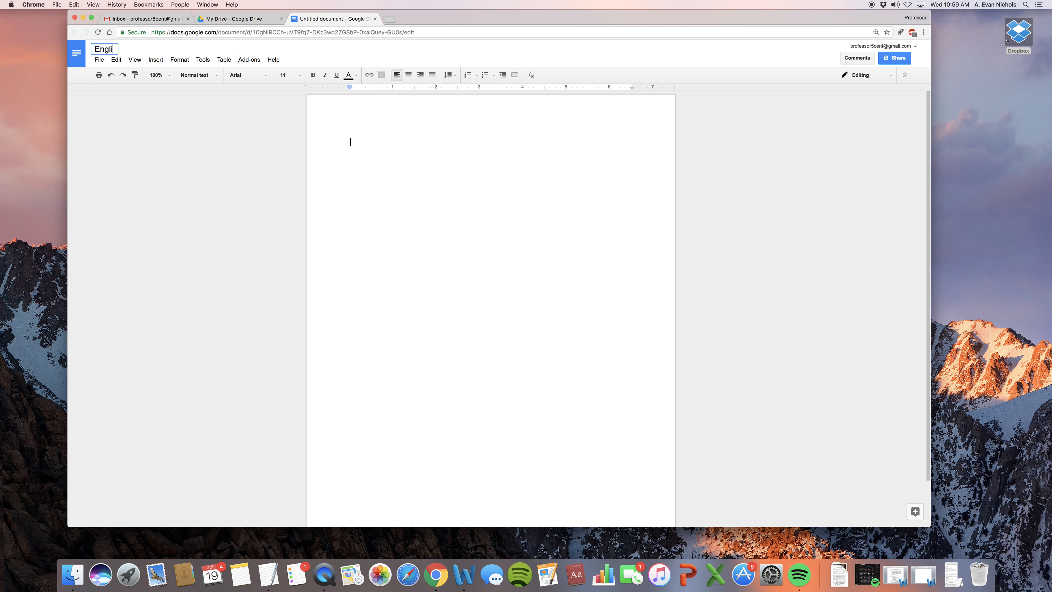
{"action": "key", "text": "BackSpace"}
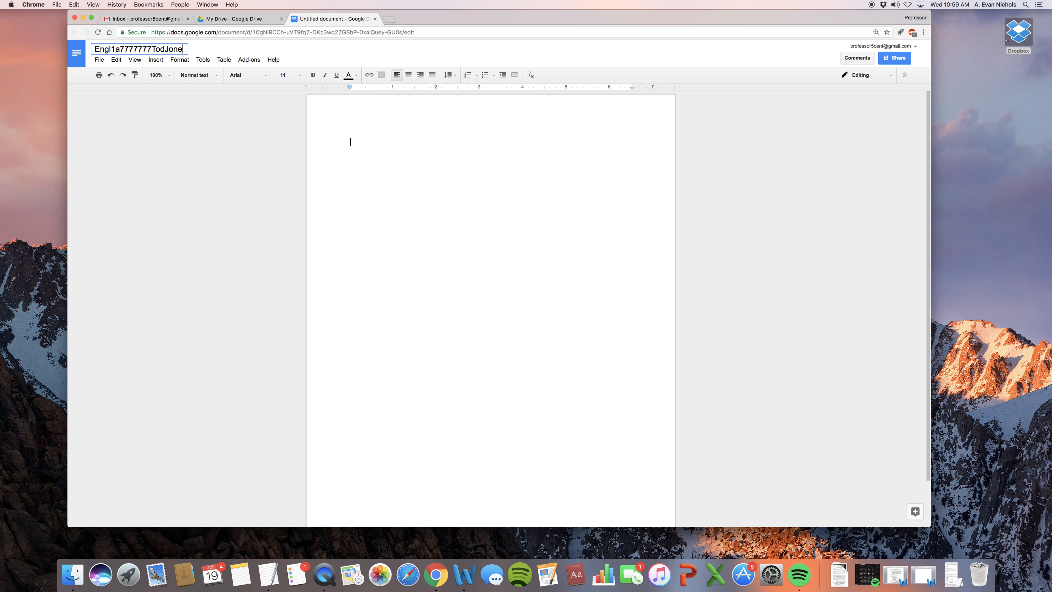
{"action": "key", "text": "BackSpace"}
{"action": "key", "text": "BackSpace"}
{"action": "key", "text": "BackSpace"}
{"action": "key", "text": "BackSpace"}
{"action": "key", "text": "BackSpace"}
{"action": "key", "text": "BackSpace"}
{"action": "key", "text": "BackSpace"}
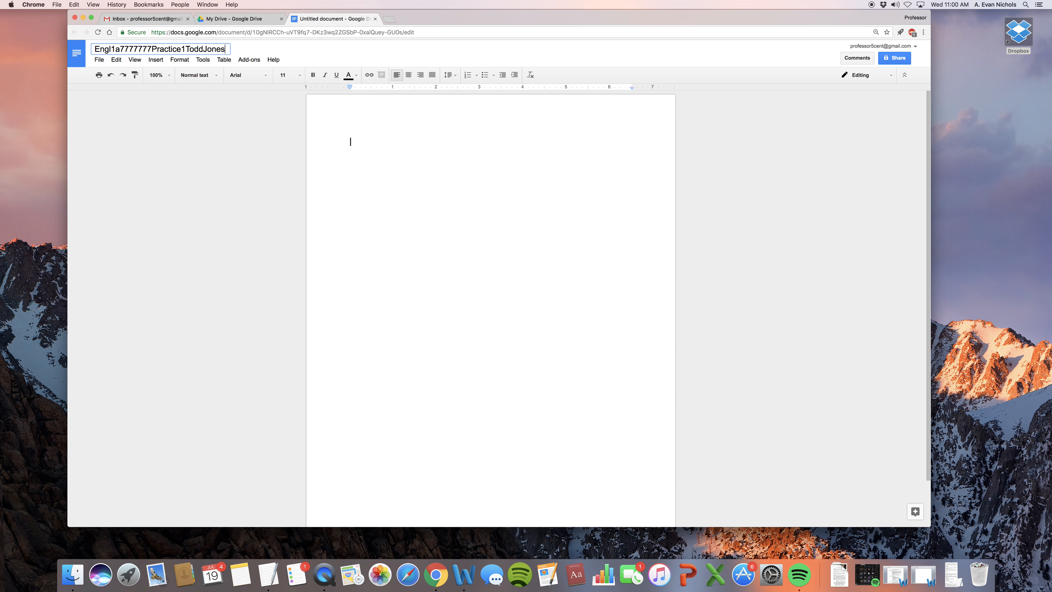
{"action": "key", "text": "Return"}
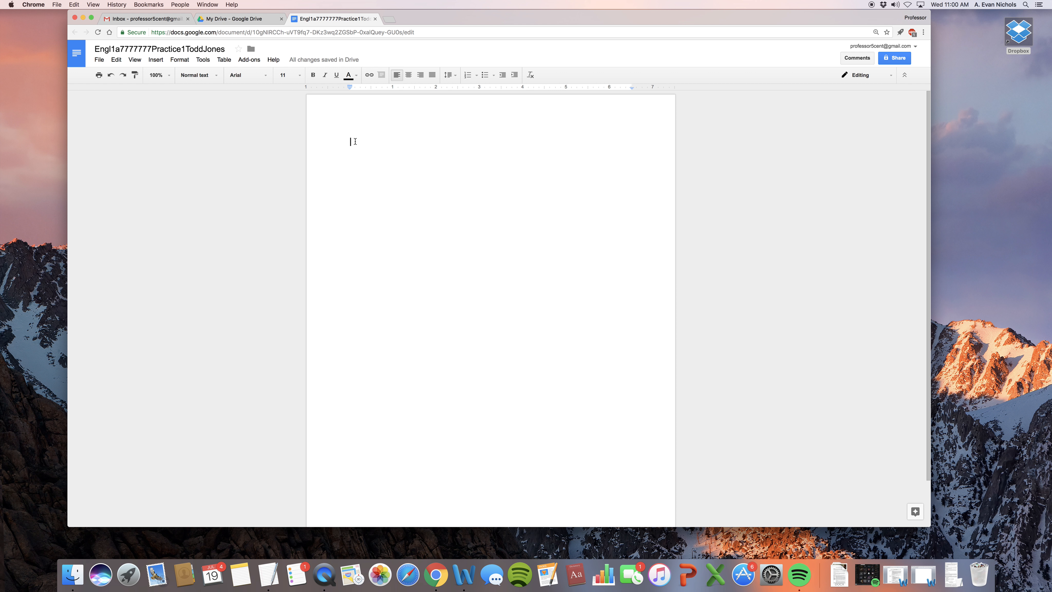
Step: Type the heading lines: student's name, professor's name, English 1A, 9 September 2017
{"action": "key", "text": "Return"}
{"action": "type", "text": "Professor Nichols"}
{"action": "key", "text": "Return"}
{"action": "type", "text": "E"}
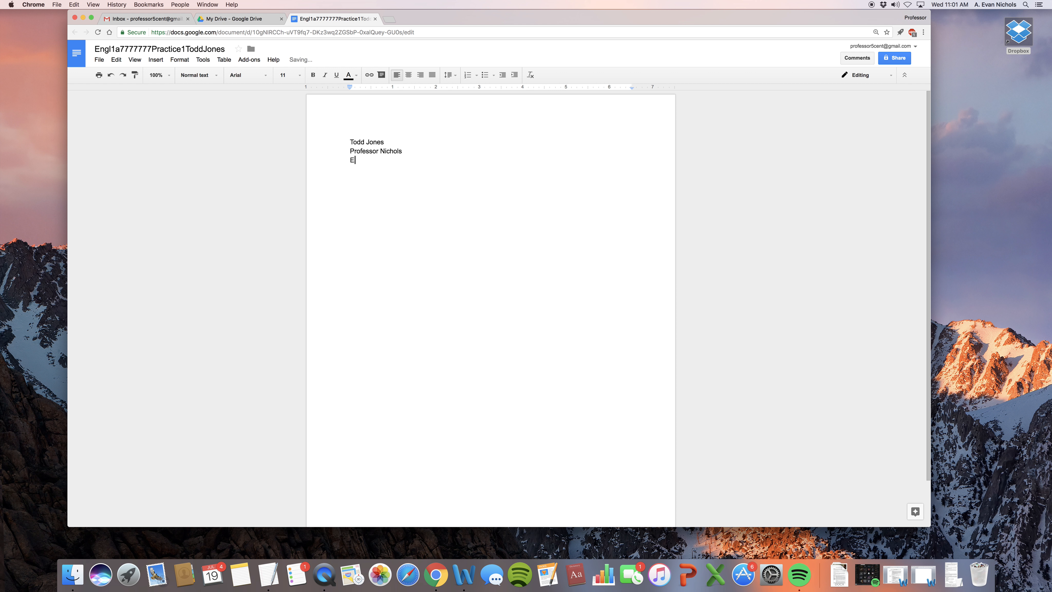
{"action": "type", "text": "nglish 1A"}
{"action": "key", "text": "Return"}
{"action": "type", "text": "9 September 2017"}
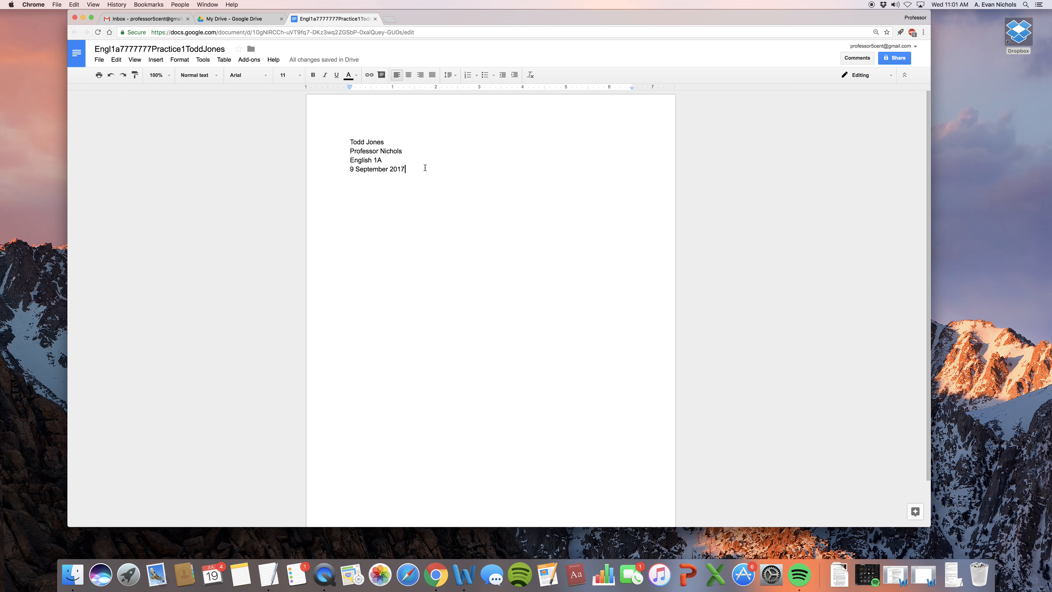
{"action": "key", "text": "Return"}
Step: Add a centred 'Practice 1' title and a left-aligned 'Blah blah' body paragraph
{"action": "left_click", "coordinate": [408, 76]}
{"action": "type", "text": "Practice"}
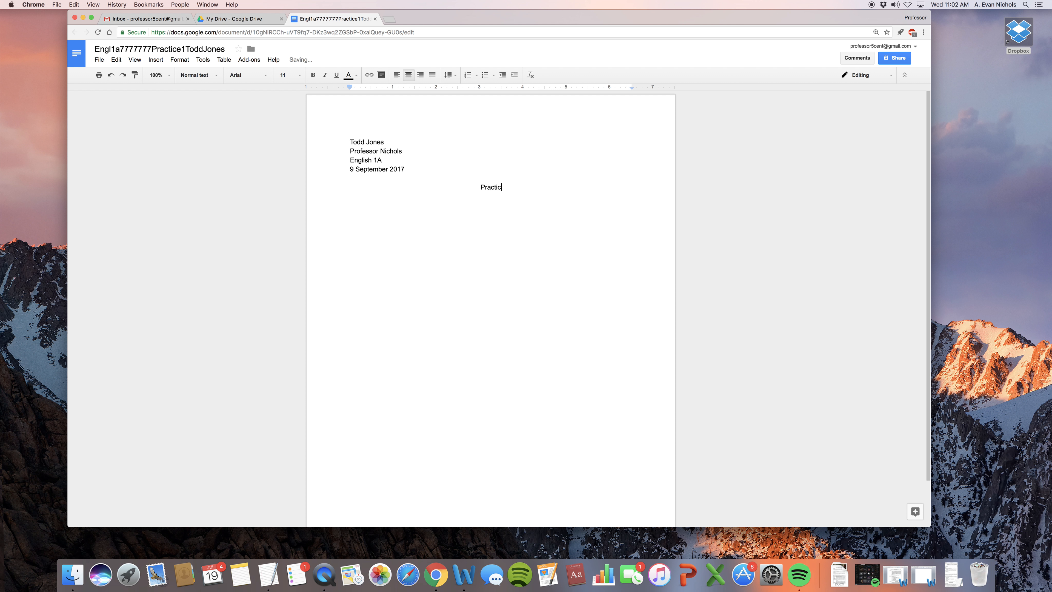
{"action": "type", "text": " 1"}
{"action": "key", "text": "Return"}
{"action": "left_click", "coordinate": [396, 75]}
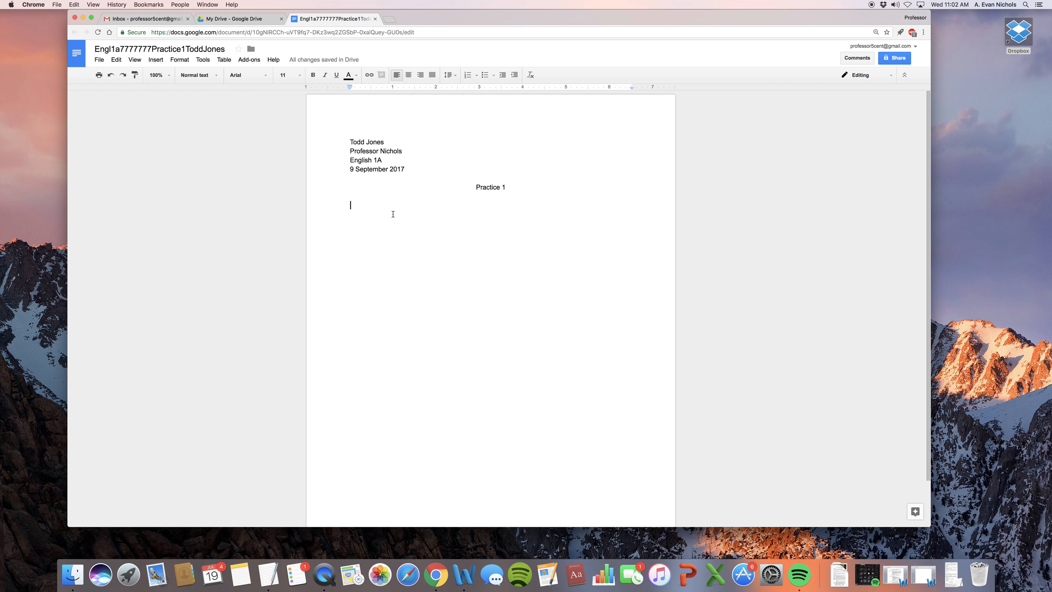
{"action": "key", "text": "Return"}
{"action": "type", "text": "Blah blah blah. Bah bahbahbahba"}
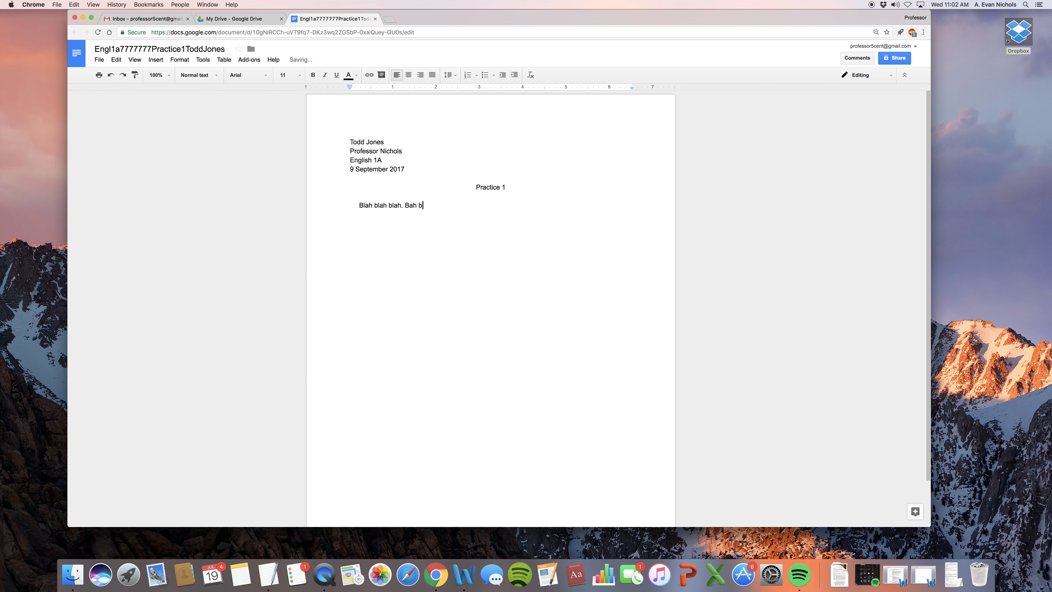
{"action": "type", "text": "h. "}
{"action": "type", "text": "Blah blah? Blah blah blahhity bla"}
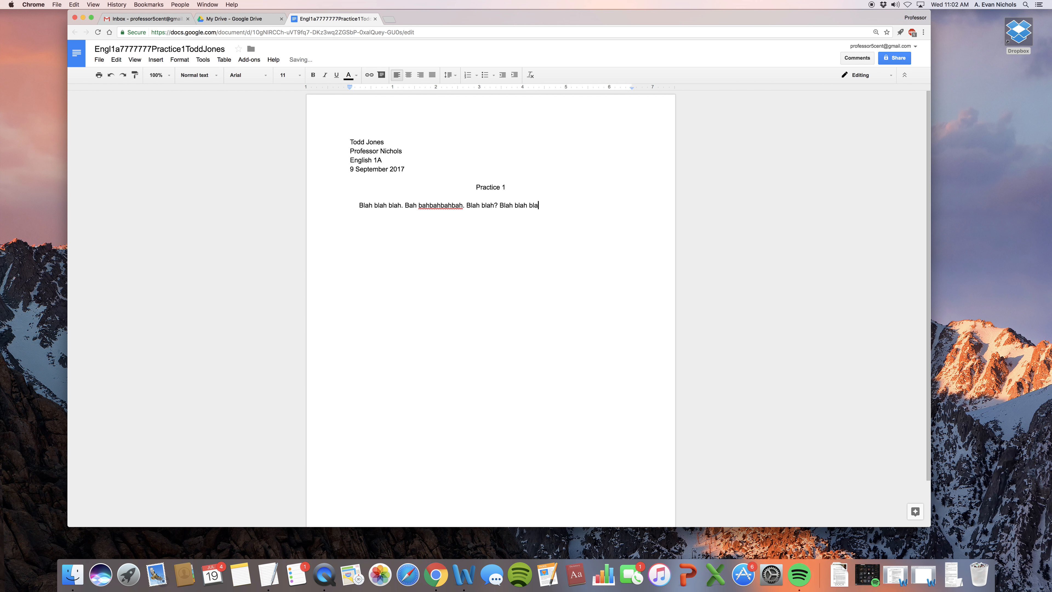
{"action": "type", "text": "h bla"}
{"action": "type", "text": "h! Blah Blah"}
{"action": "type", "text": ". Blah b"}
{"action": "type", "text": "lah to the blah. "}
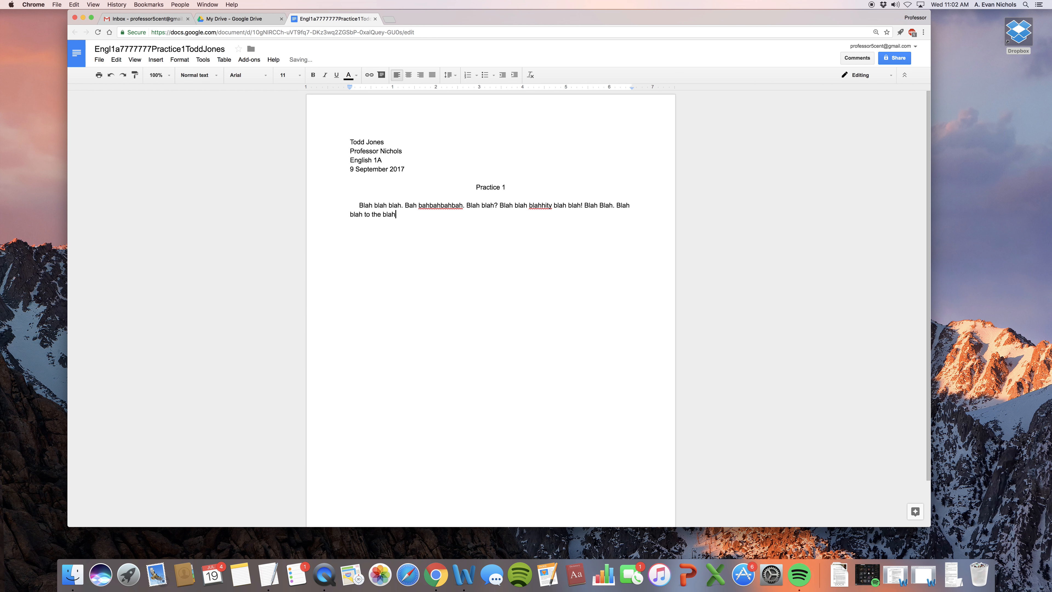
{"action": "type", "text": "Blahit"}
{"action": "type", "text": "y blahit blahblah."}
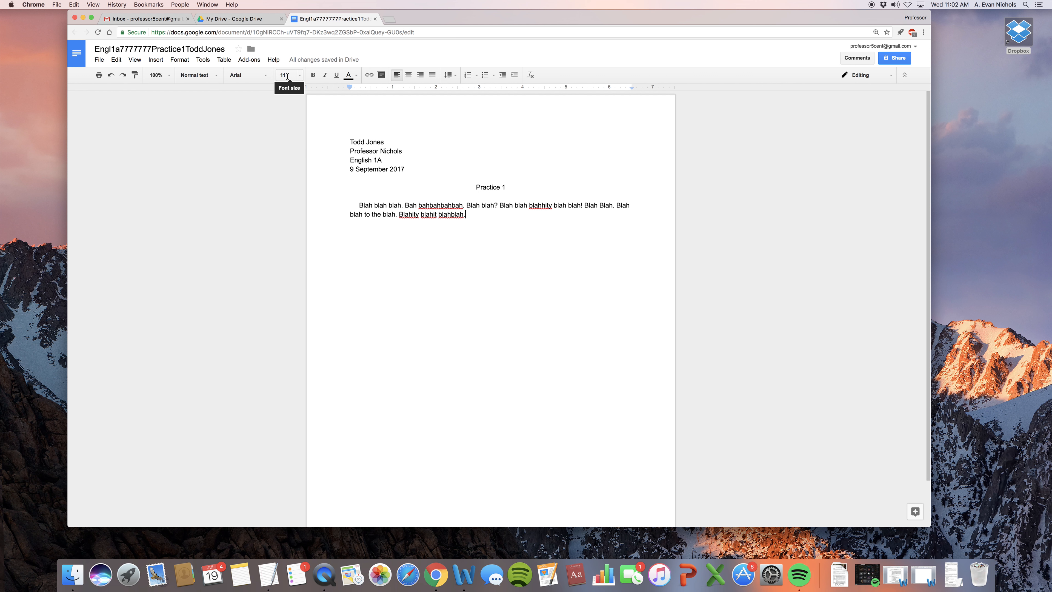
Step: Change the essay text to Times New Roman at 12 point
{"action": "left_click", "coordinate": [259, 79]}
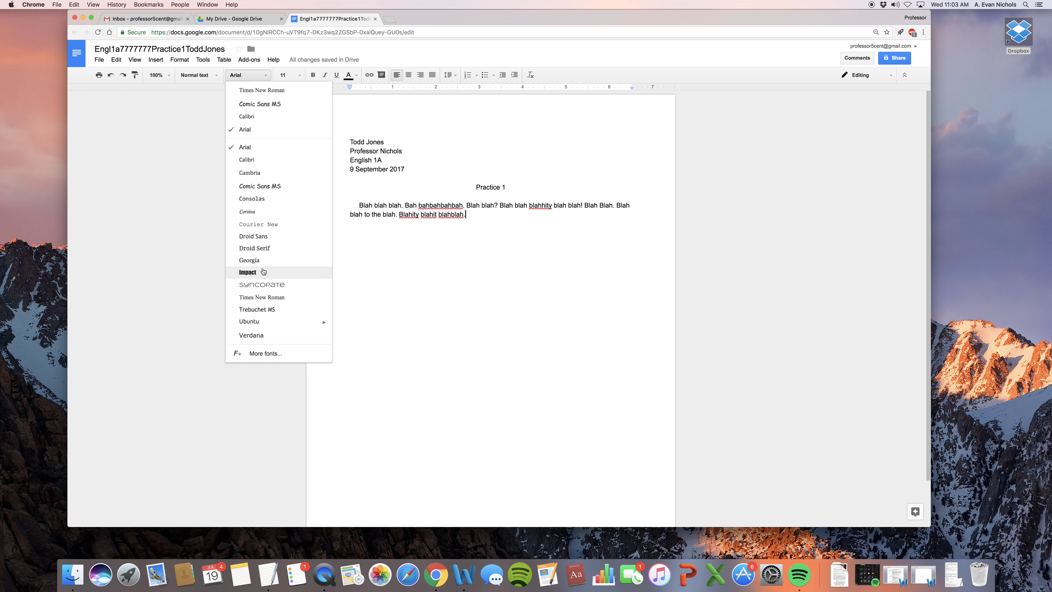
{"action": "left_click", "coordinate": [267, 297]}
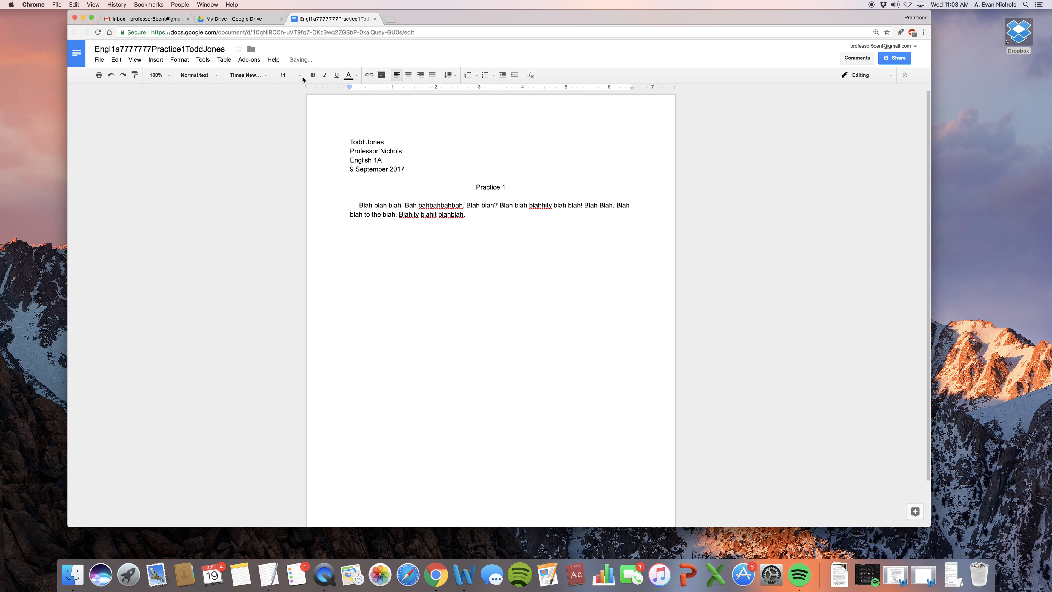
{"action": "left_click_drag", "start_coordinate": [476, 215], "coordinate": [344, 133]}
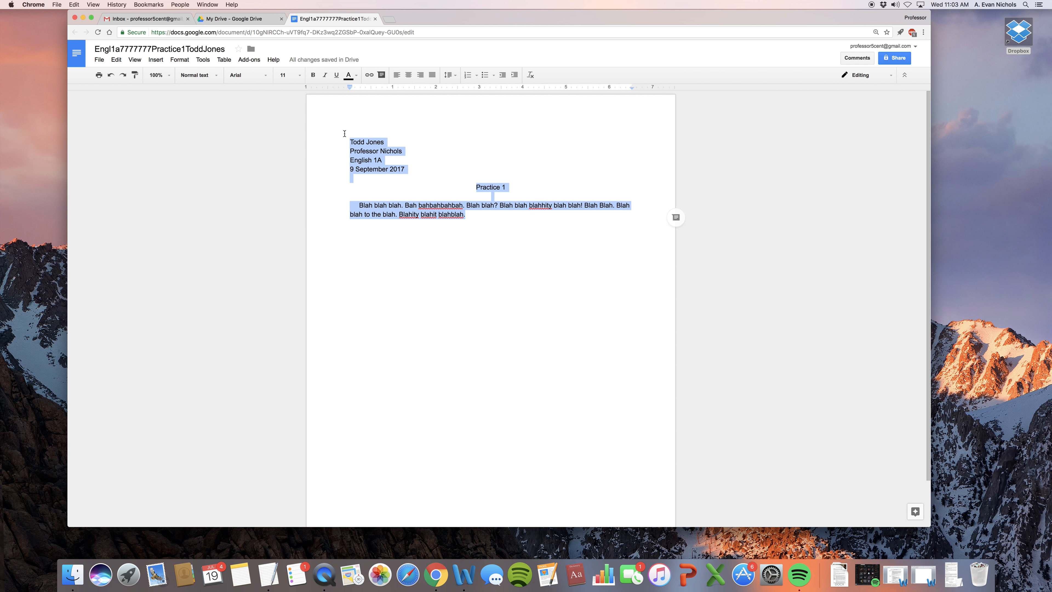
{"action": "left_click", "coordinate": [260, 74]}
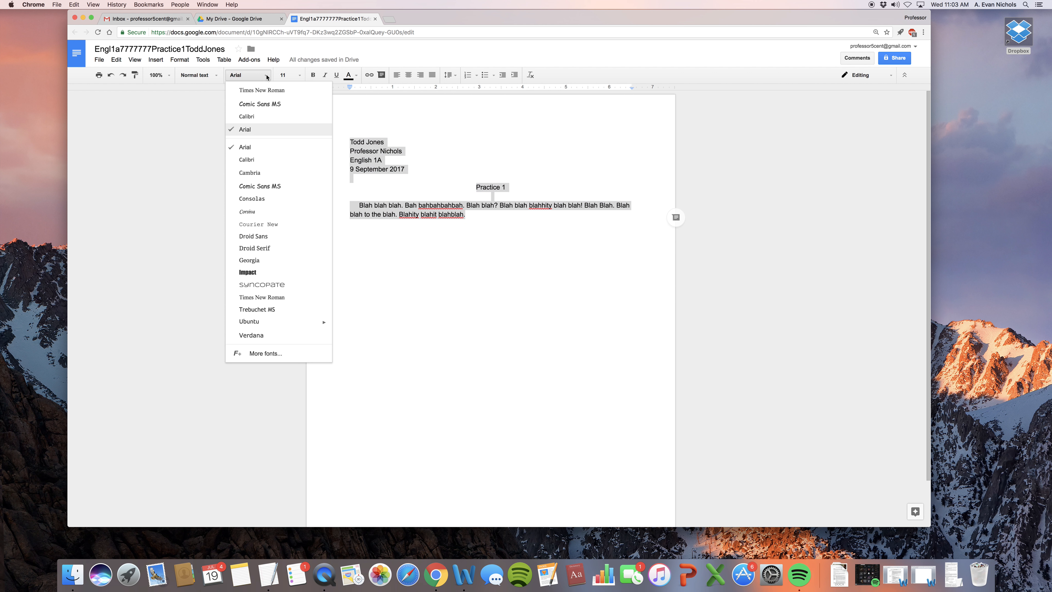
{"action": "left_click", "coordinate": [264, 297]}
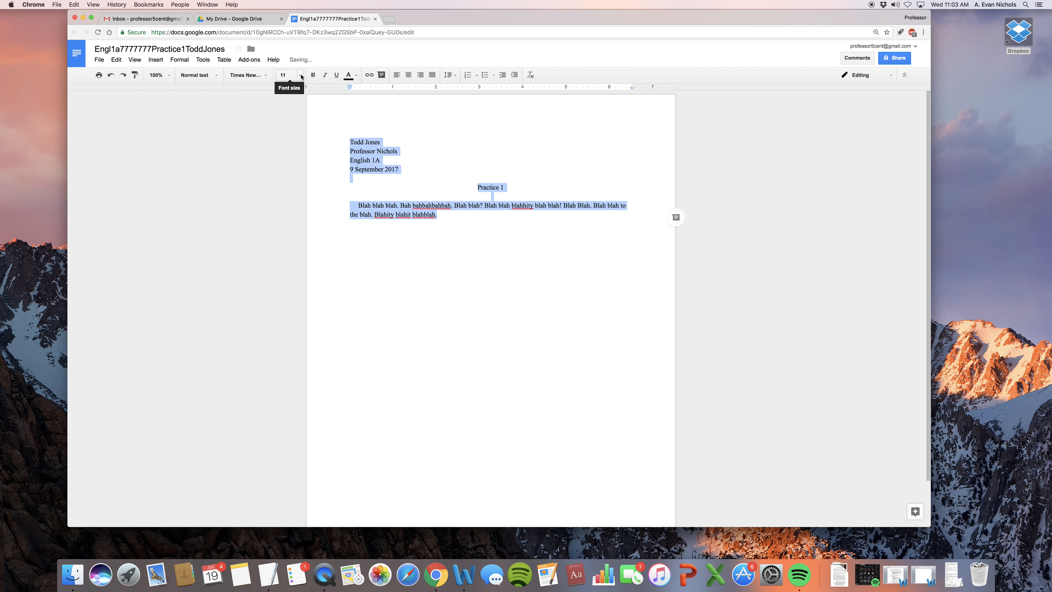
{"action": "left_click", "coordinate": [301, 76]}
{"action": "left_click", "coordinate": [288, 137]}
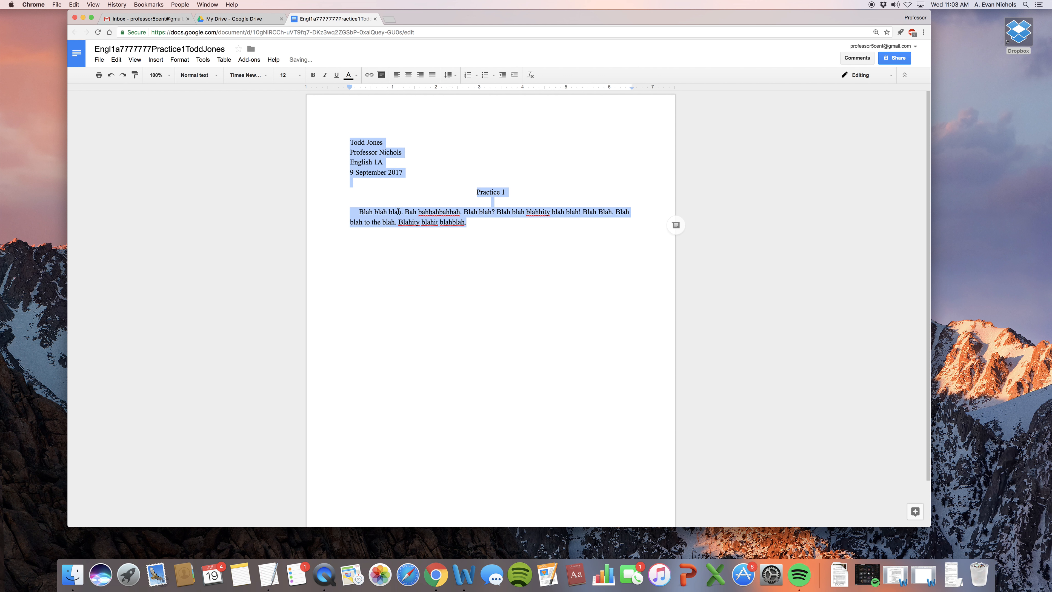
Step: Apply Double line spacing from the Practice 1 title through the body paragraph
{"action": "left_click", "coordinate": [484, 213]}
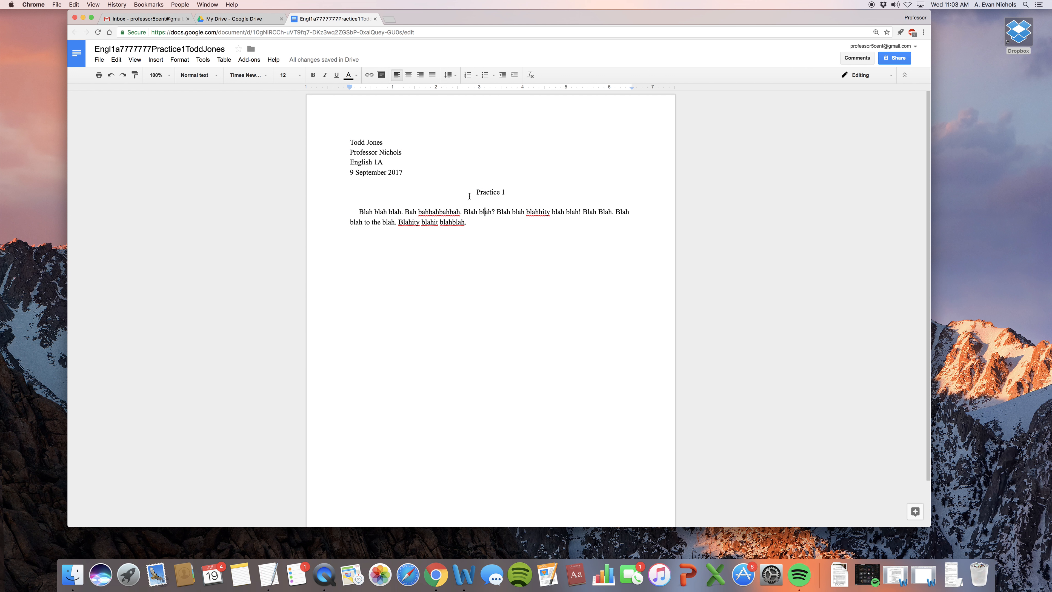
{"action": "left_click_drag", "start_coordinate": [430, 175], "coordinate": [357, 138]}
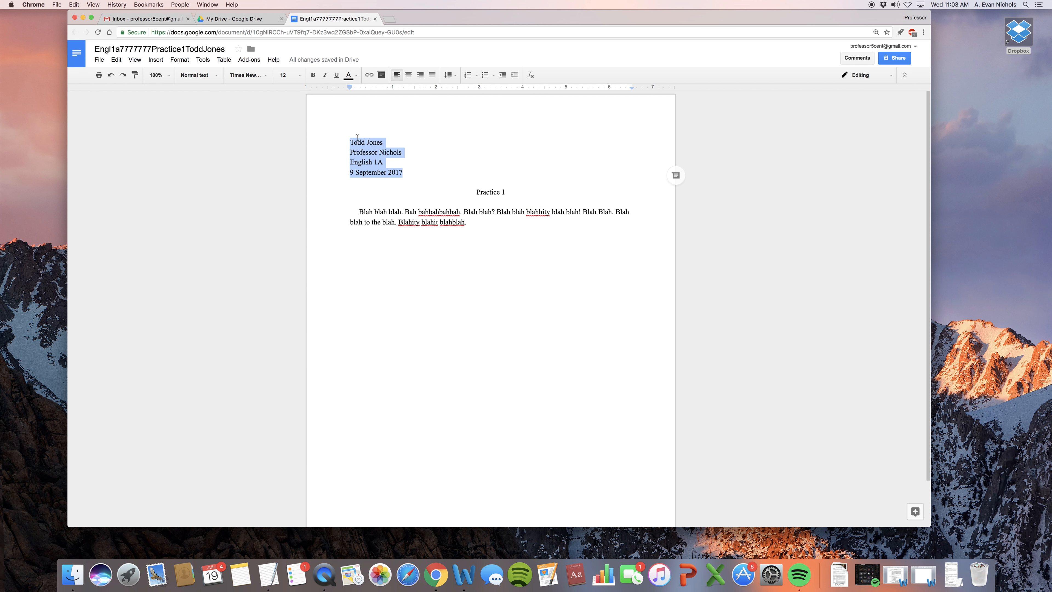
{"action": "left_click", "coordinate": [472, 222]}
{"action": "left_click_drag", "start_coordinate": [476, 192], "coordinate": [487, 240]}
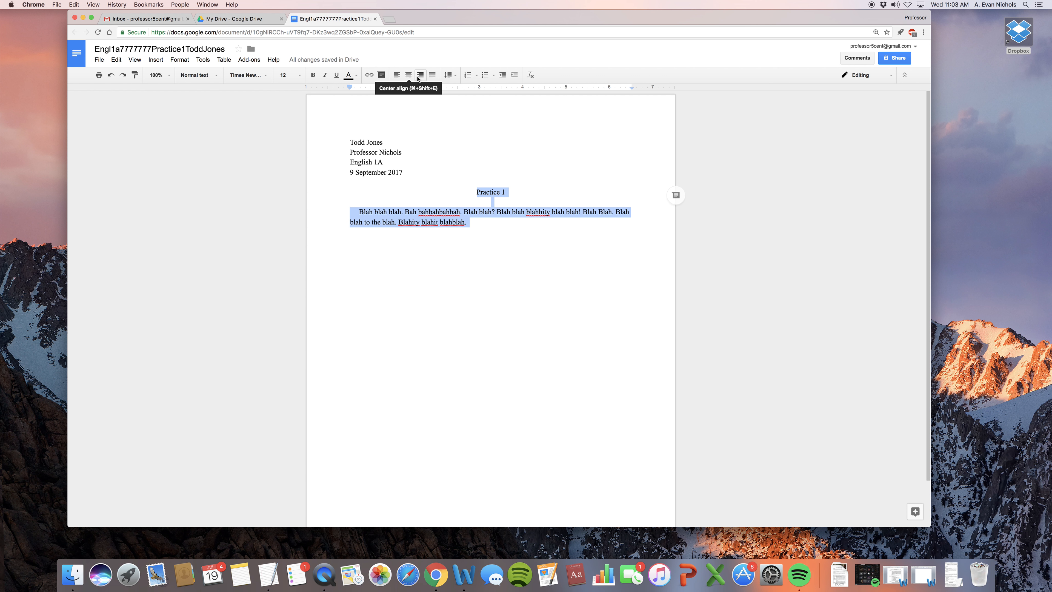
{"action": "left_click", "coordinate": [455, 76]}
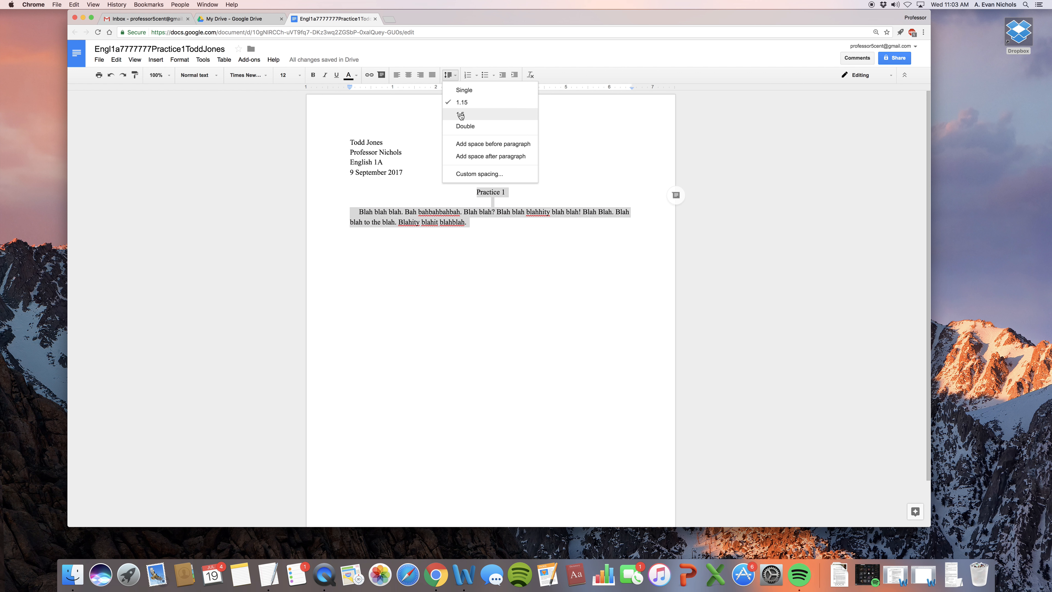
{"action": "left_click", "coordinate": [463, 128]}
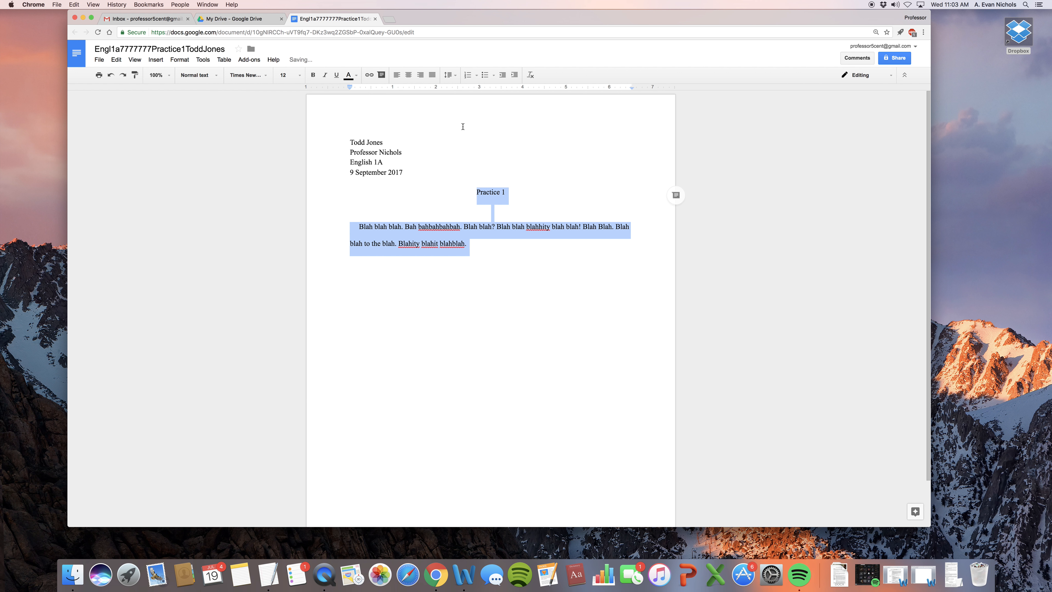
{"action": "left_click", "coordinate": [485, 246]}
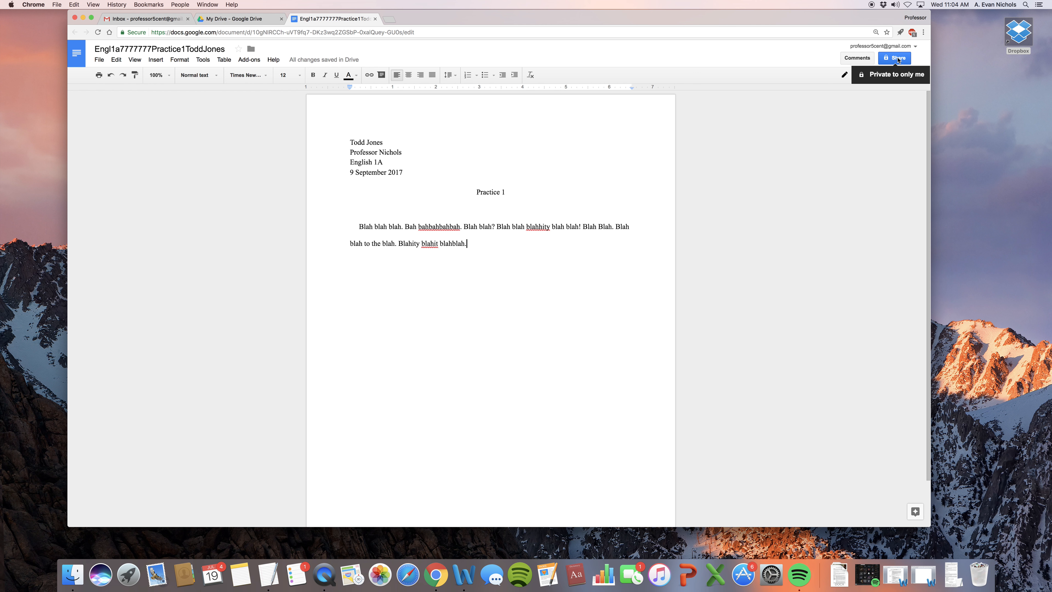
Step: Share the document with the professor's Gmail address with Can edit permission
{"action": "left_click", "coordinate": [897, 59]}
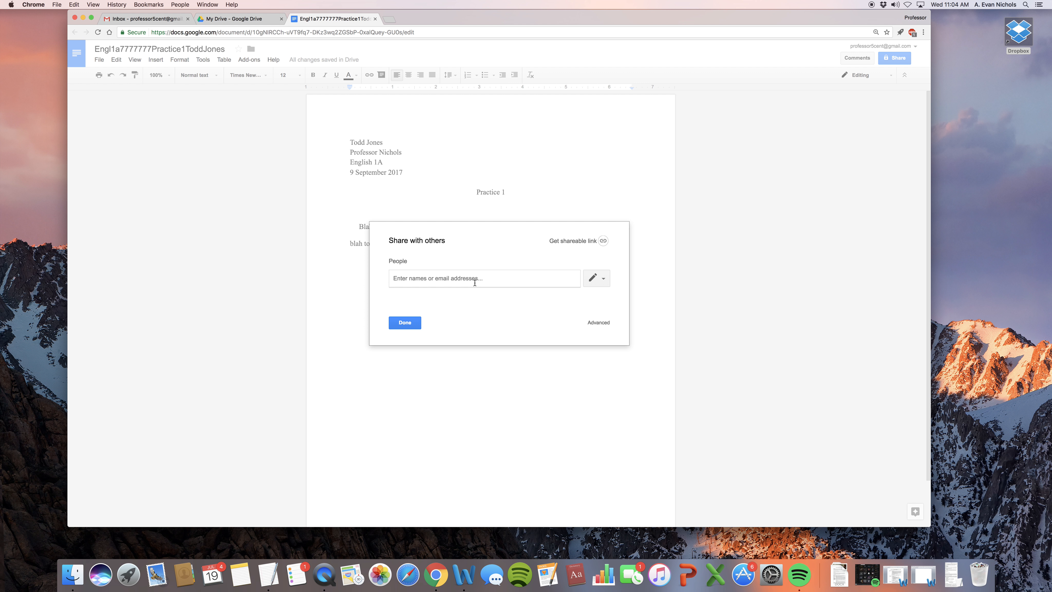
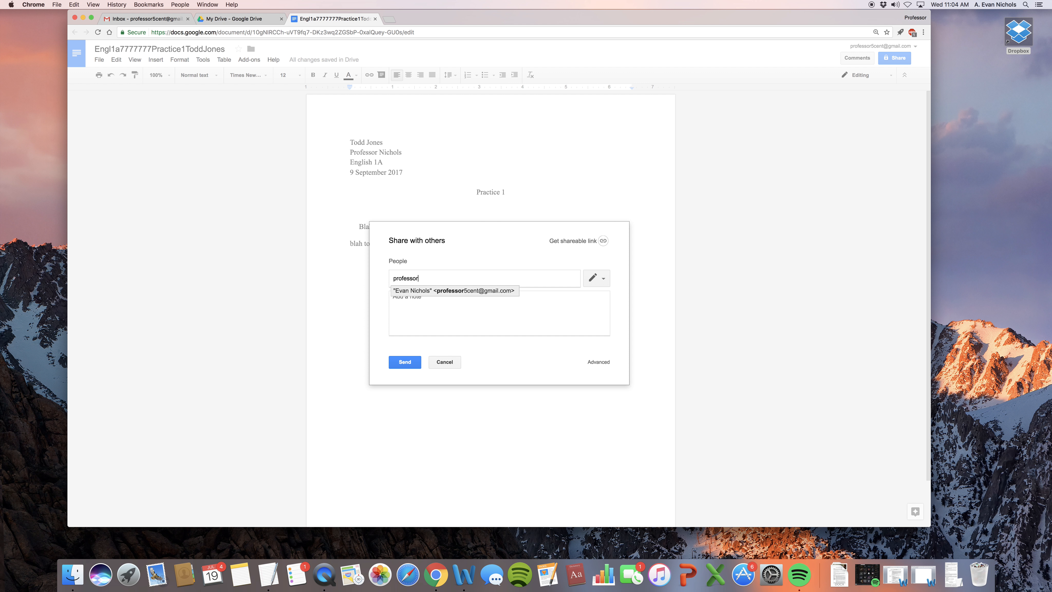
{"action": "left_click", "coordinate": [457, 305]}
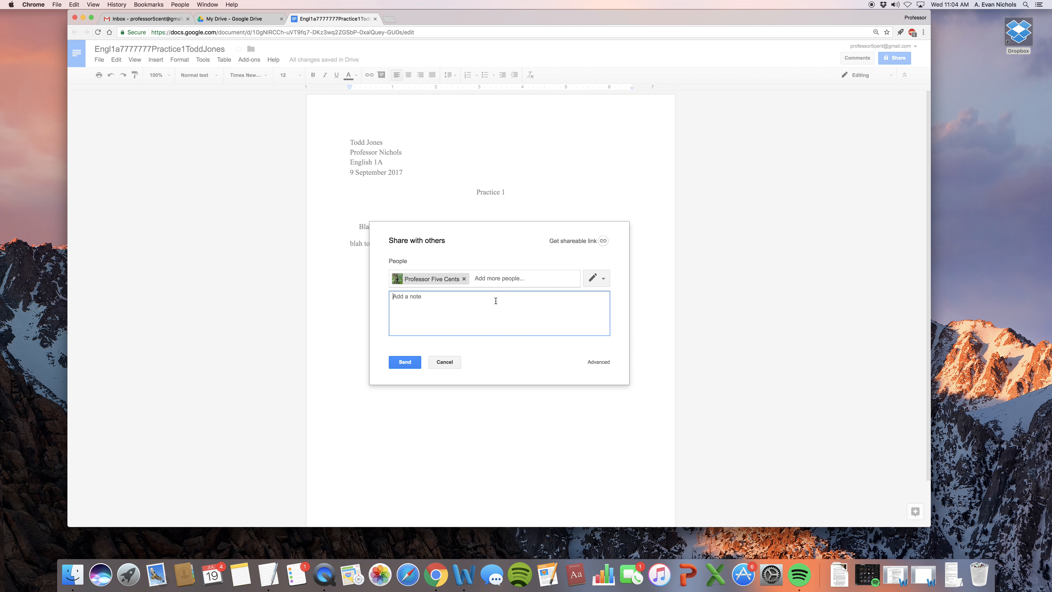
{"action": "left_click", "coordinate": [604, 281]}
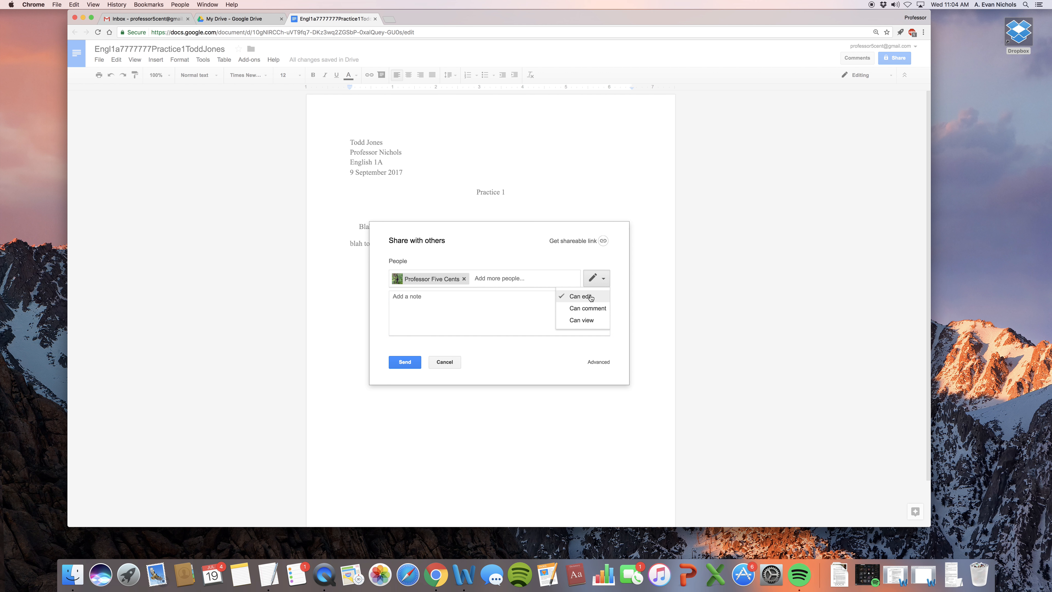
{"action": "left_click", "coordinate": [593, 272]}
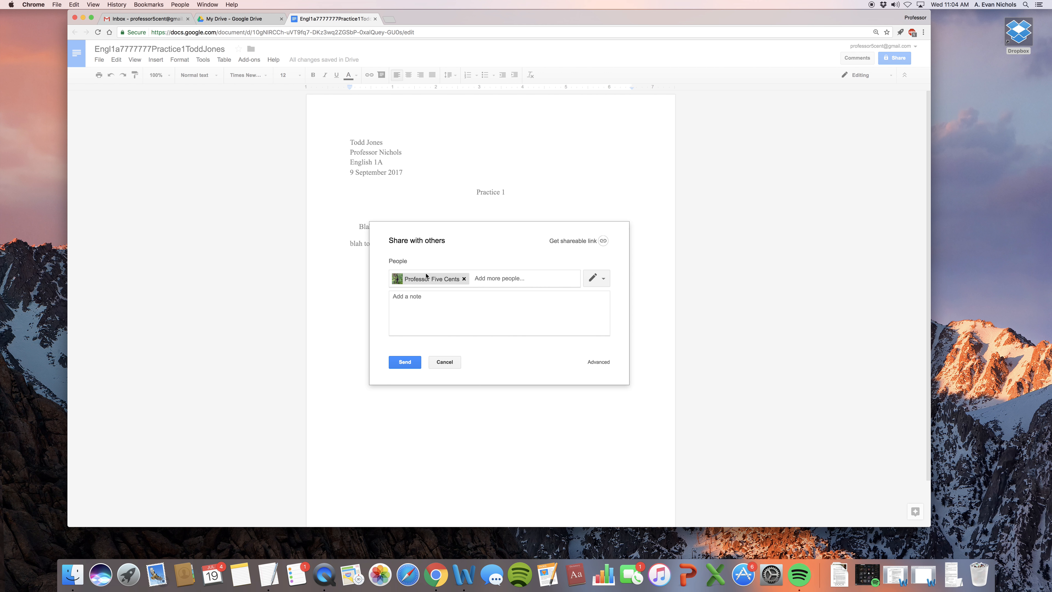
{"action": "left_click", "coordinate": [403, 363]}
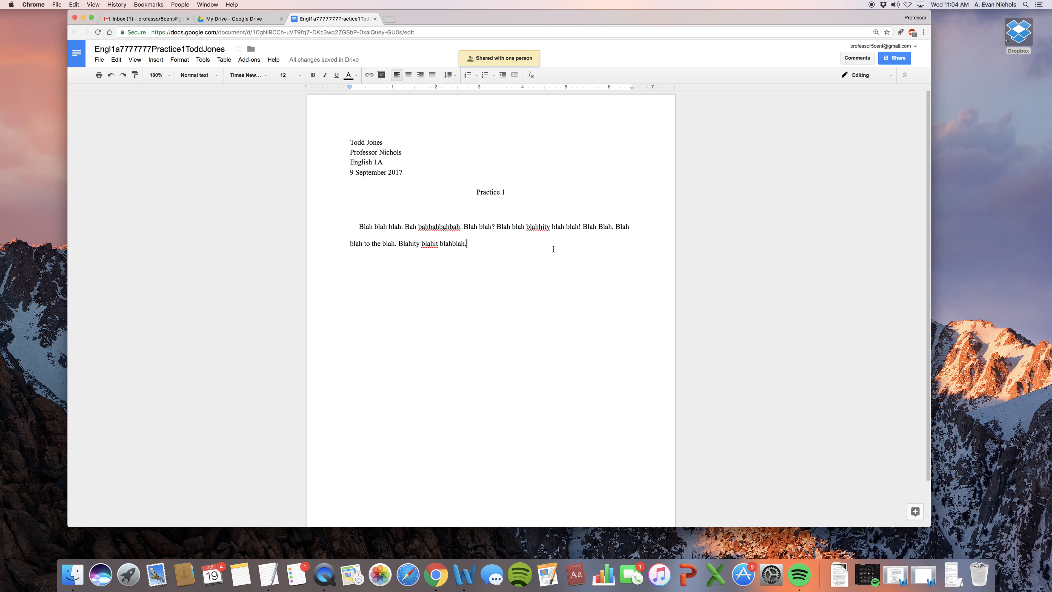
Step: Open the essay's sharing settings briefly, then close them without changes
{"action": "left_click", "coordinate": [896, 59]}
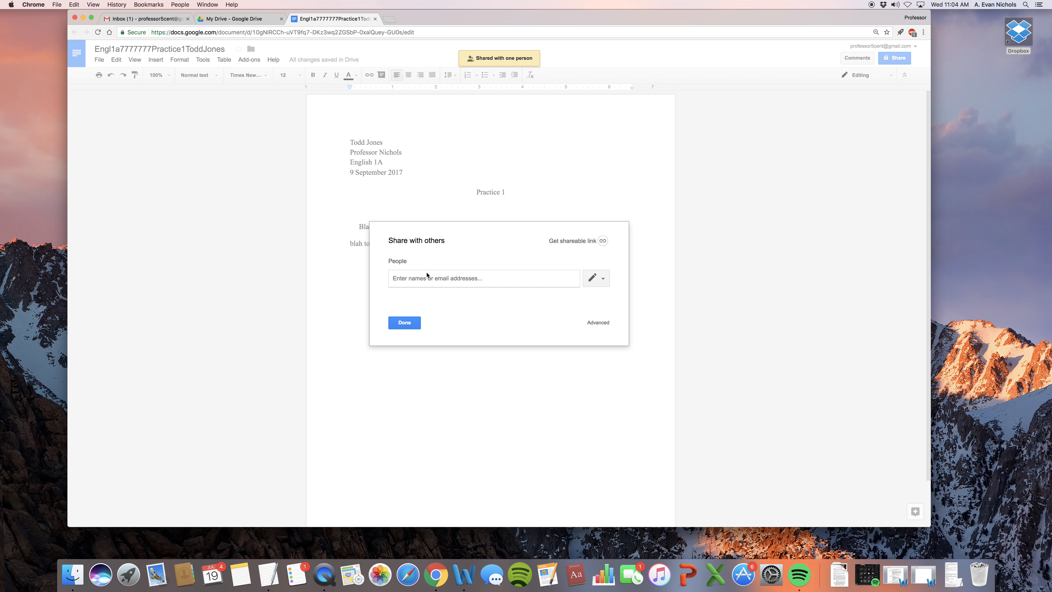
{"action": "left_click", "coordinate": [405, 322]}
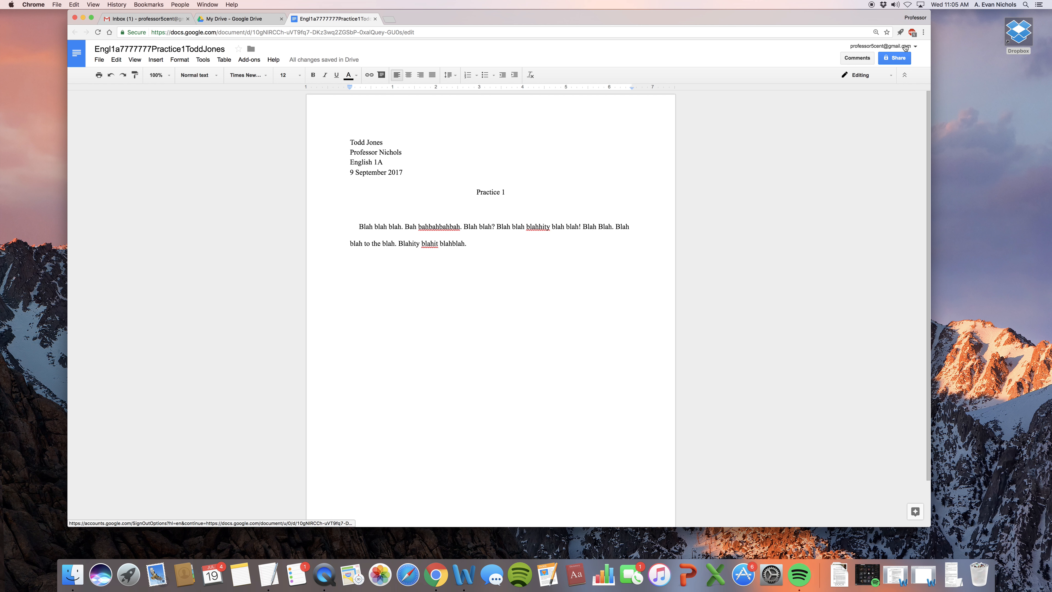
{"action": "double_click", "coordinate": [513, 145]}
Step: Check which Google account is signed in, then reopen the Practice1 essay's sharing settings
{"action": "left_click", "coordinate": [899, 47]}
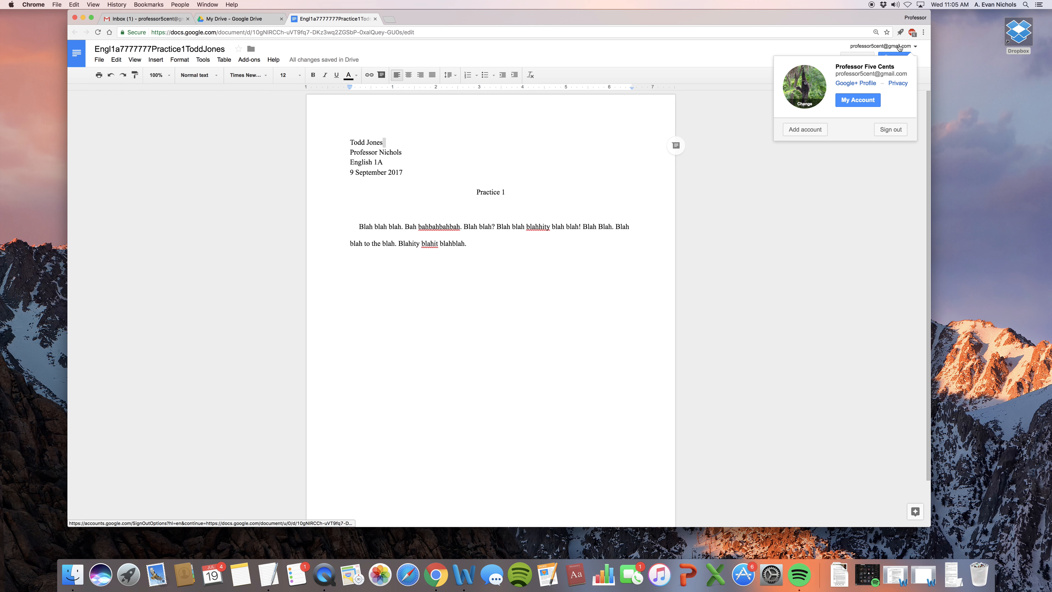
{"action": "left_click", "coordinate": [831, 174]}
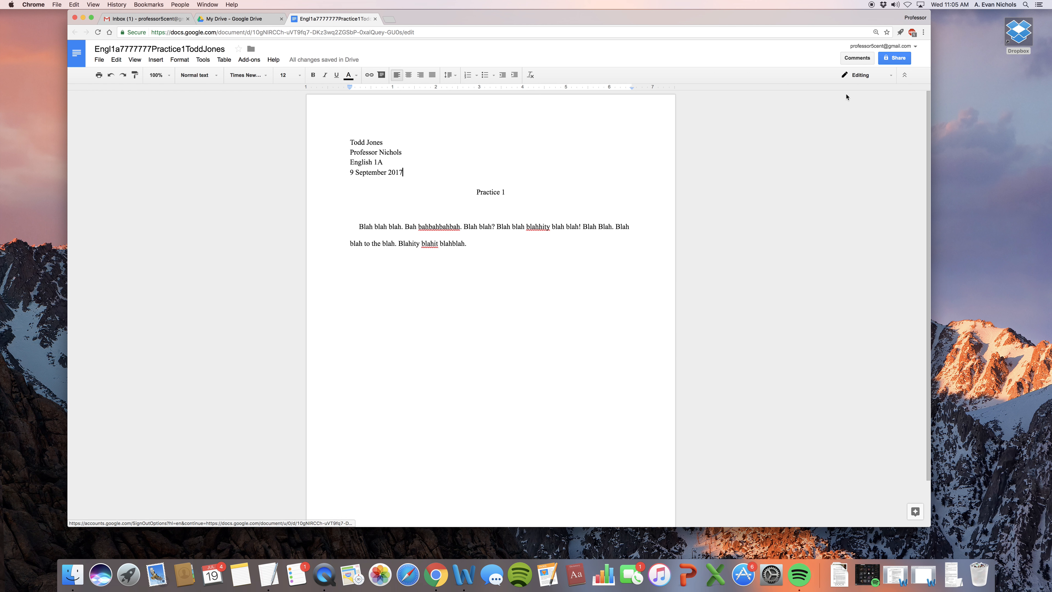
{"action": "left_click", "coordinate": [895, 58]}
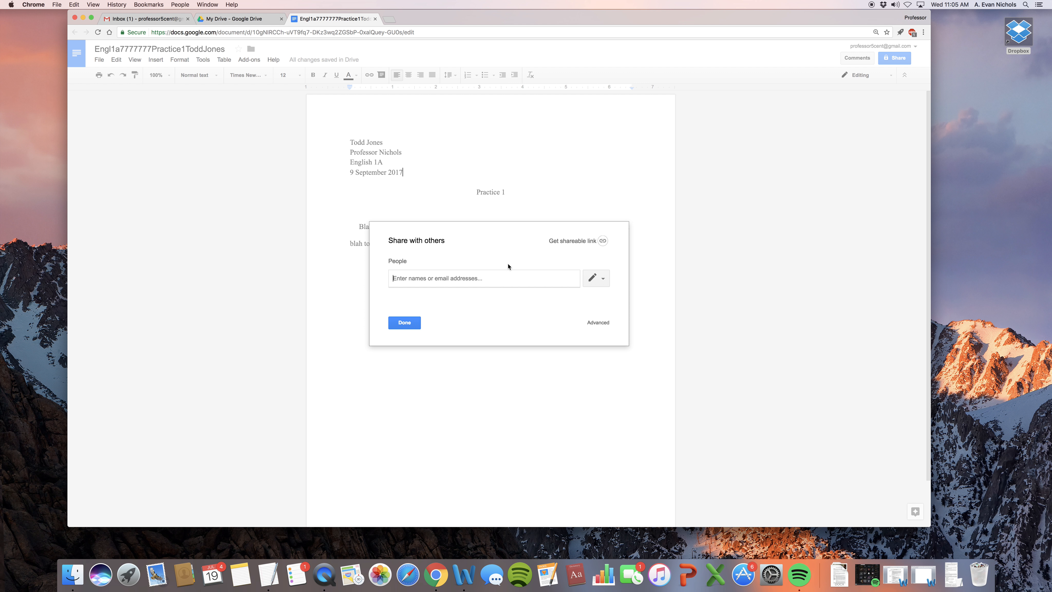
Step: Dismiss the sharing settings and look over the essay's heading lines and body paragraph
{"action": "key", "text": "Escape"}
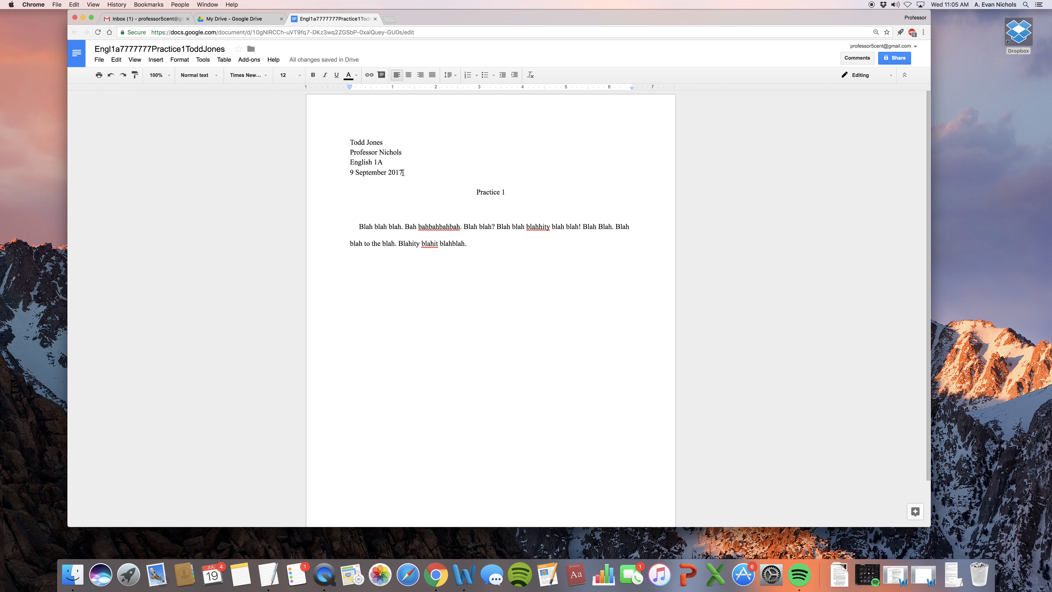
{"action": "left_click_drag", "start_coordinate": [403, 172], "coordinate": [349, 141]}
{"action": "left_click_drag", "start_coordinate": [467, 244], "coordinate": [461, 223]}
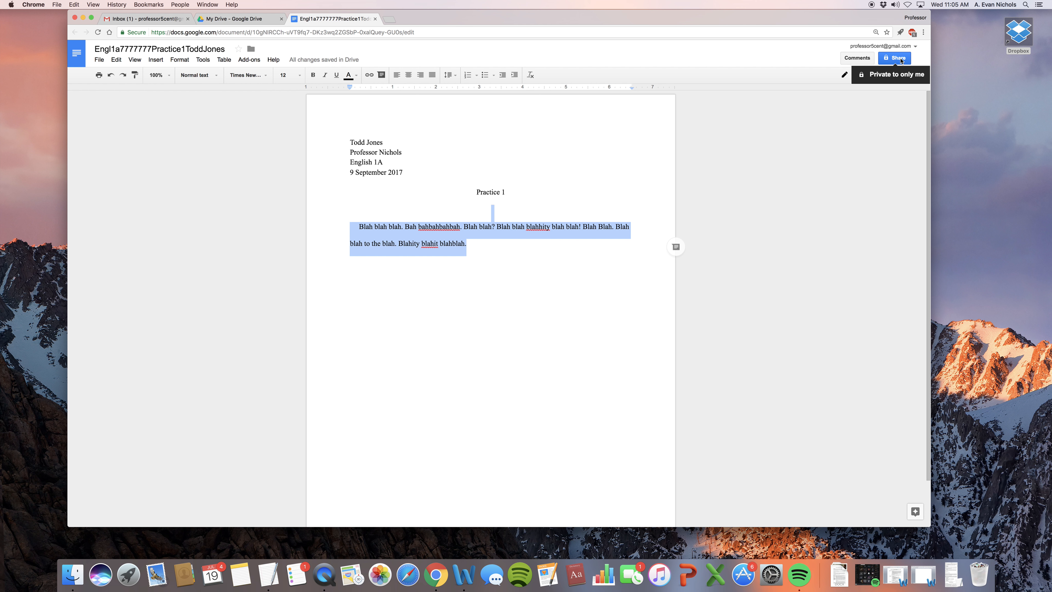
{"action": "left_click", "coordinate": [534, 249]}
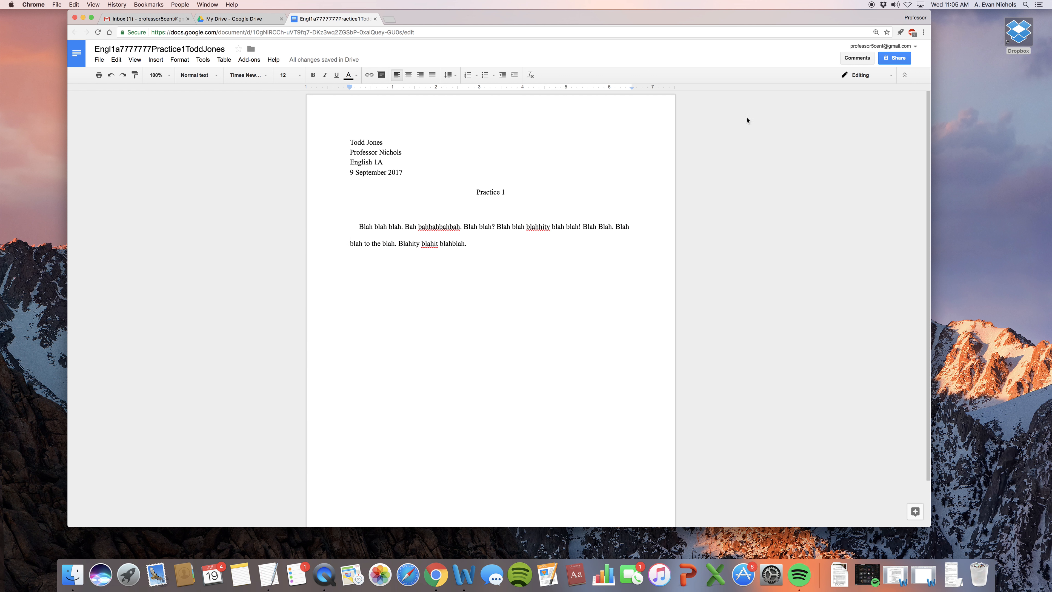